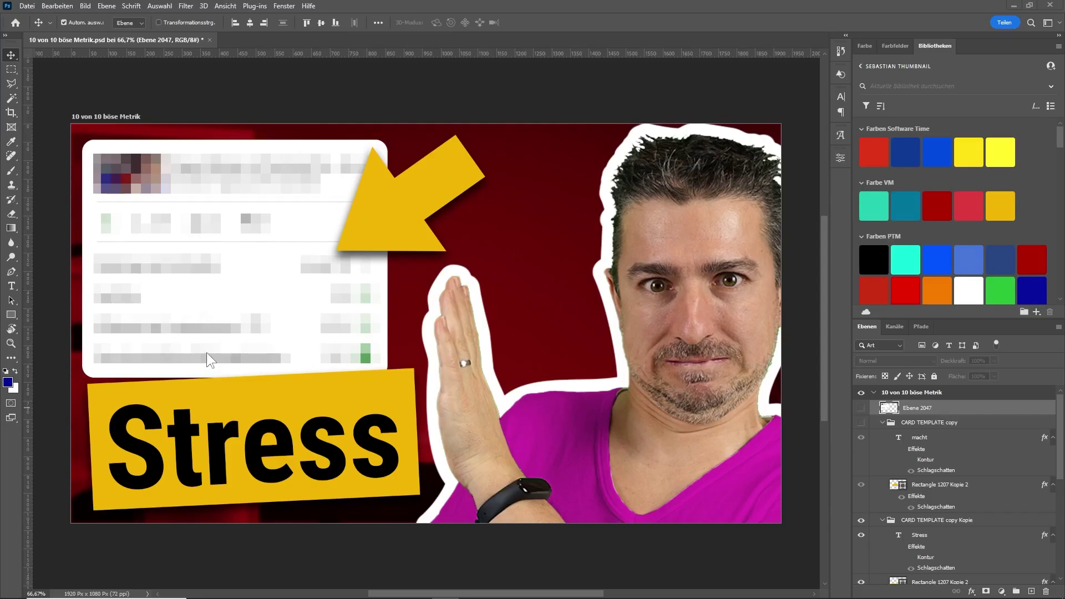
Hide the Stress group and show layer Ebene 2047 with the unpixelated card.
{"action": "left_click", "coordinate": [861, 520]}
{"action": "left_click", "coordinate": [861, 408]}
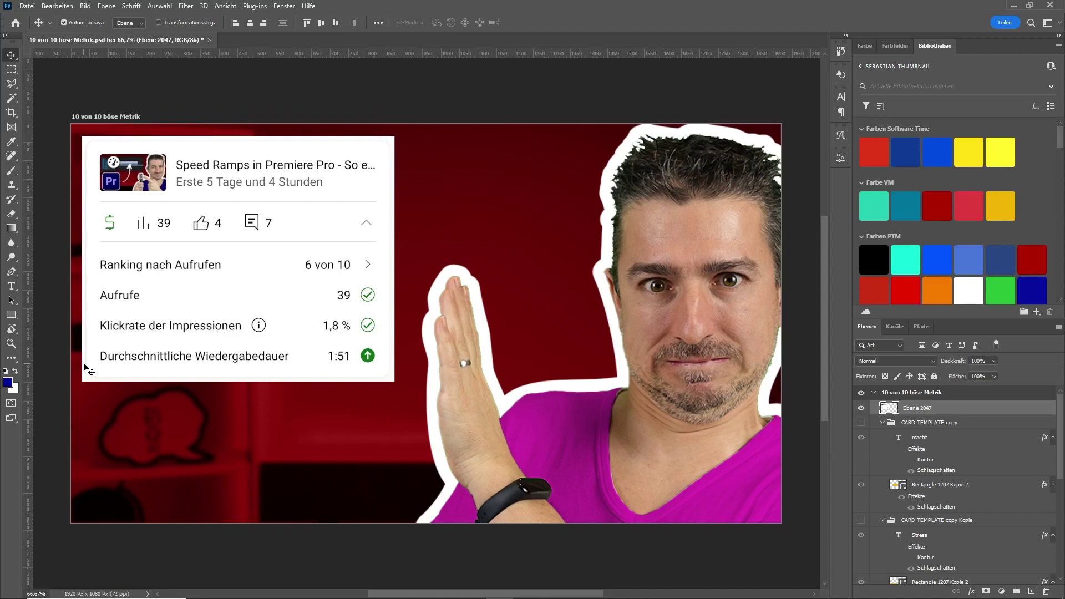
Draw an 820 × 648 px Pfad rectangle fitted to the card, with 34 px rounded corners.
{"action": "left_click", "coordinate": [10, 313]}
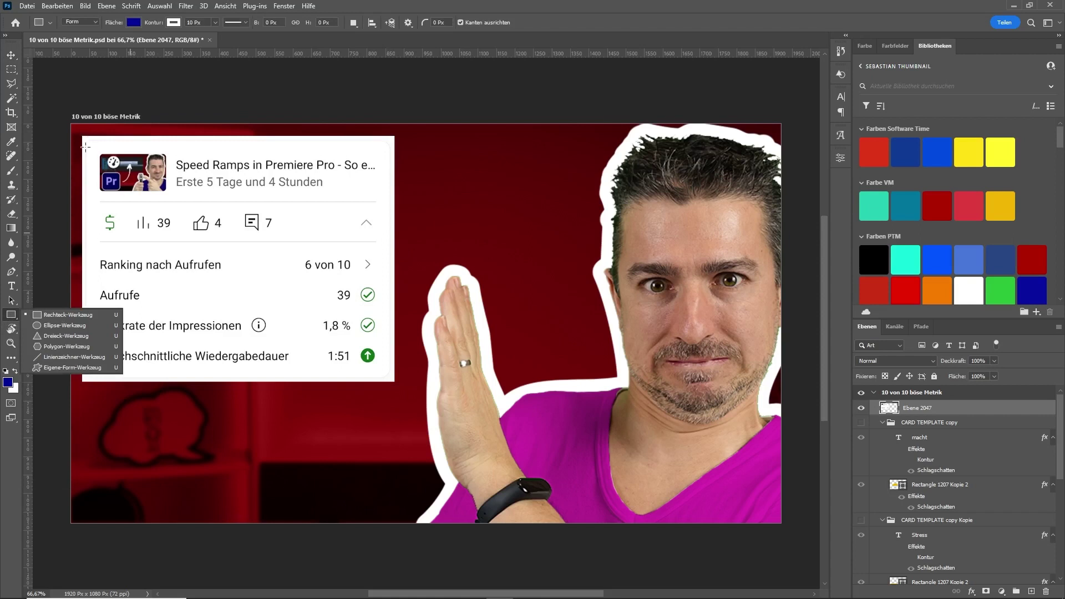
{"action": "left_click", "coordinate": [80, 21]}
{"action": "left_click", "coordinate": [75, 42]}
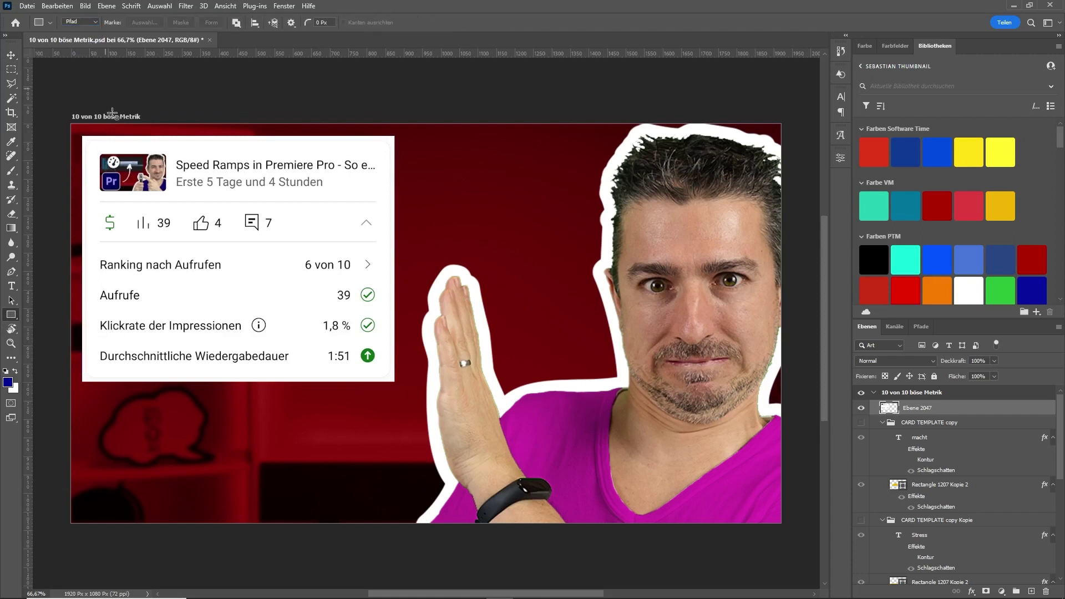
{"action": "mouse_move", "coordinate": [85, 139]}
{"action": "left_mouse_down"}
{"action": "mouse_move", "coordinate": [358, 384]}
{"action": "mouse_move", "coordinate": [390, 381]}
{"action": "left_mouse_up"}
{"action": "left_click_drag", "start_coordinate": [237, 139], "coordinate": [237, 140]}
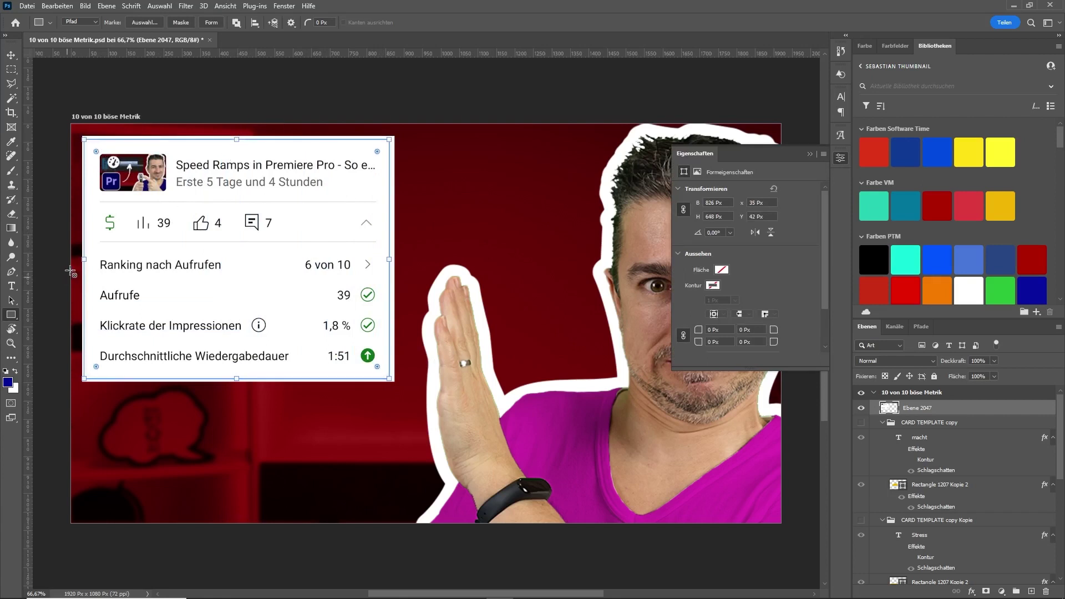
{"action": "left_click_drag", "start_coordinate": [84, 259], "coordinate": [88, 259]}
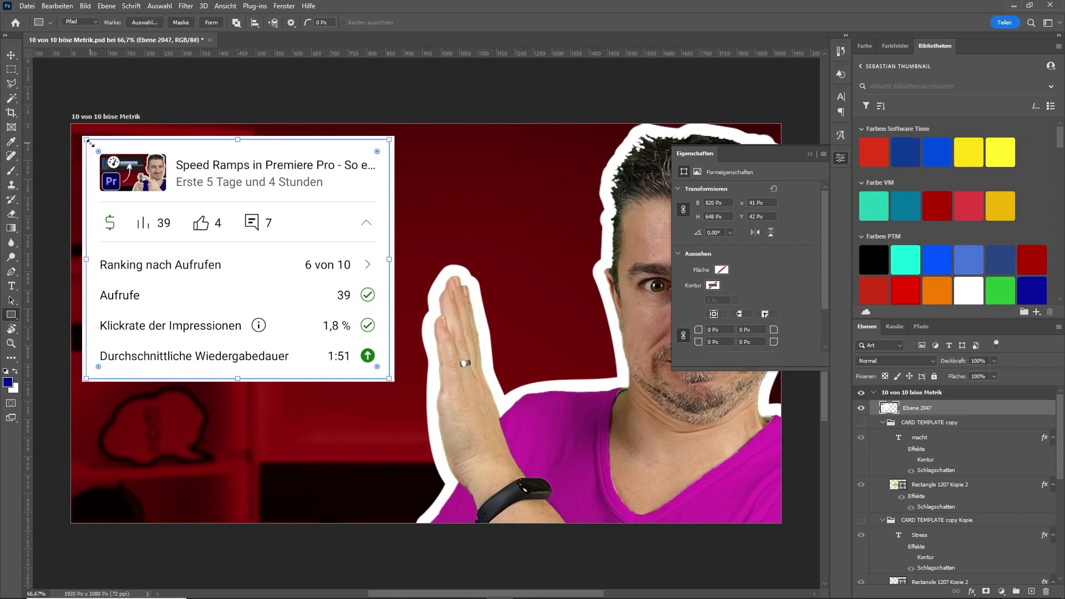
{"action": "left_click_drag", "start_coordinate": [99, 152], "coordinate": [99, 152]}
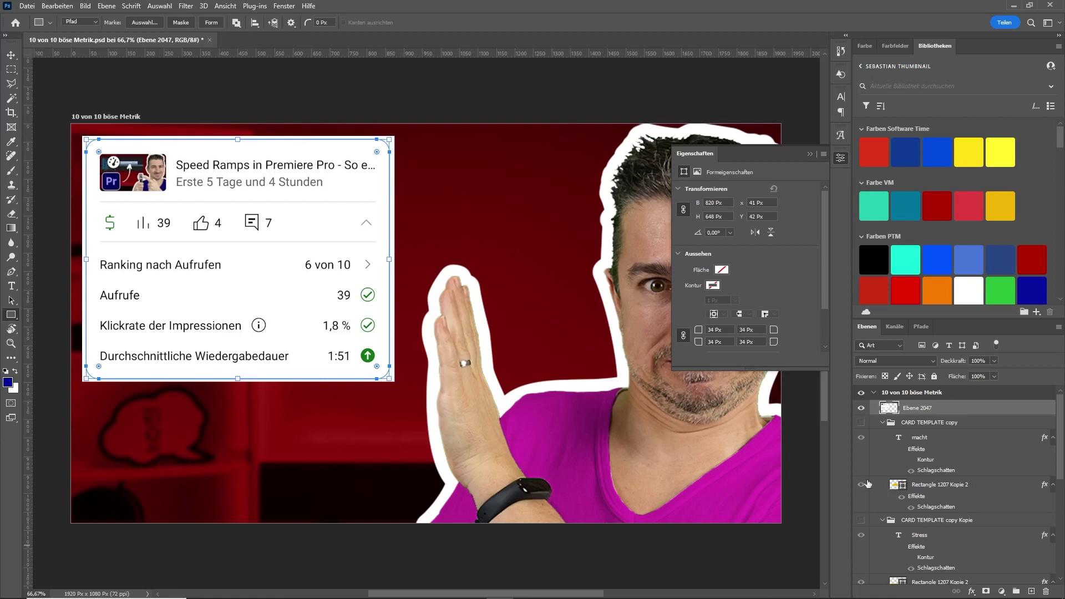
Load Arbeitspfad as a selection and add it as a layer mask on Ebene 2047.
{"action": "left_click", "coordinate": [923, 326]}
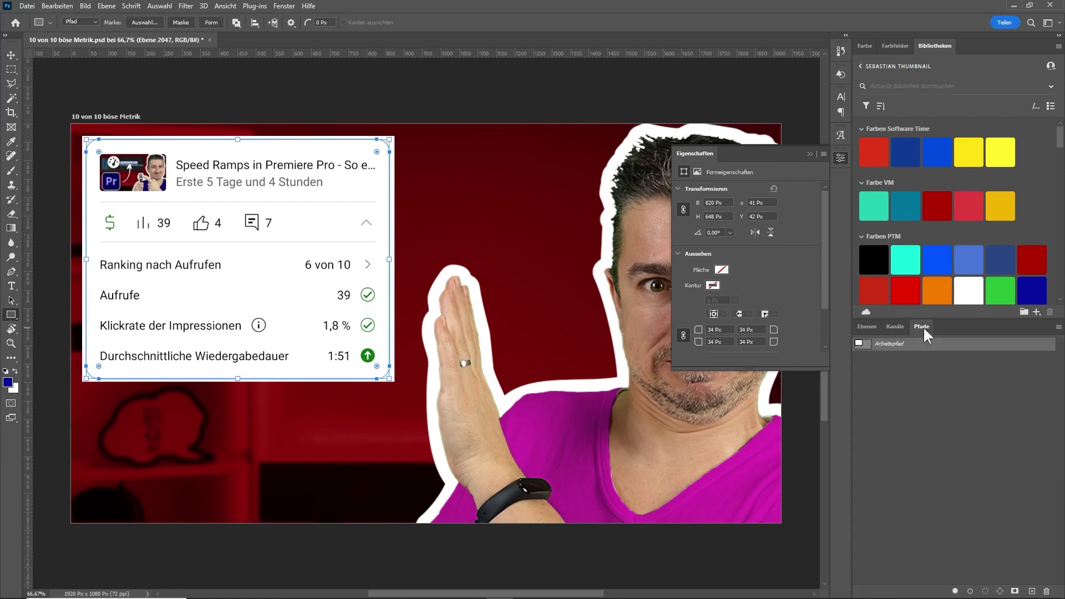
{"action": "left_click", "coordinate": [985, 591]}
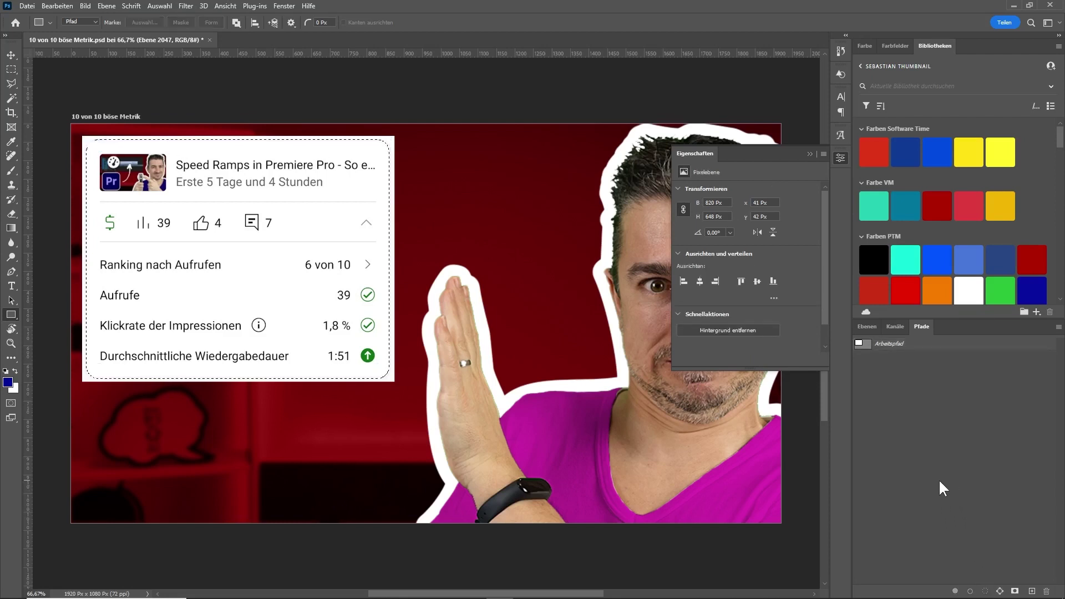
{"action": "left_click", "coordinate": [867, 326]}
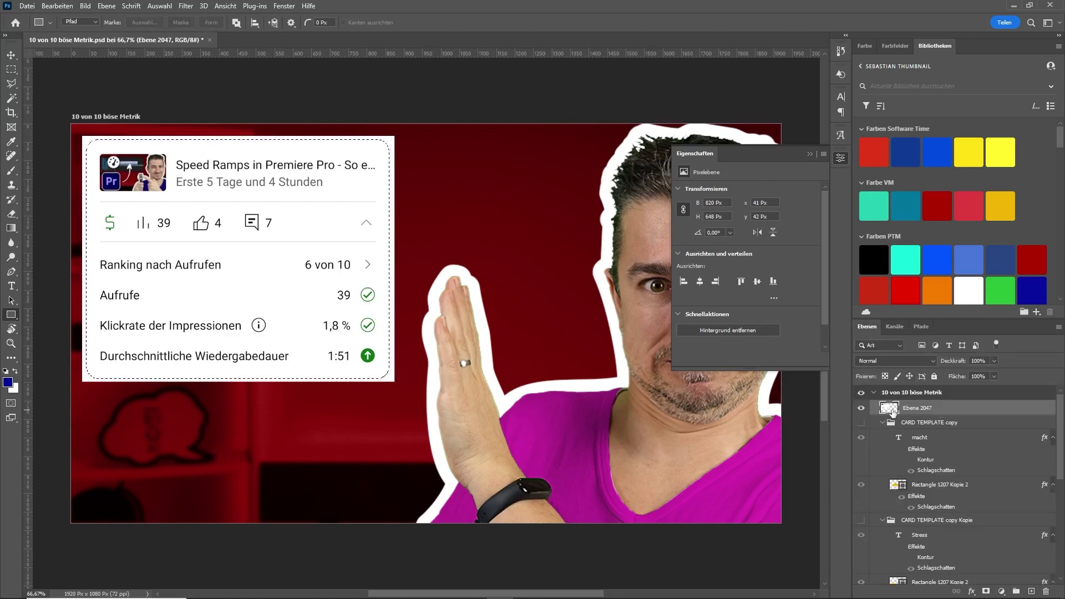
{"action": "left_click", "coordinate": [987, 591]}
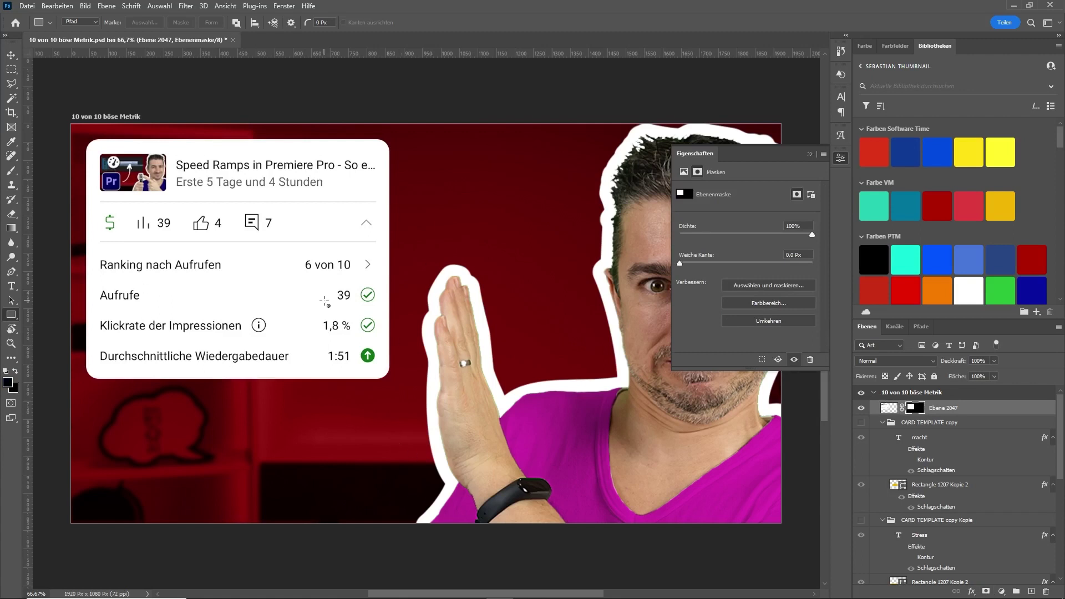
{"action": "key", "text": "m"}
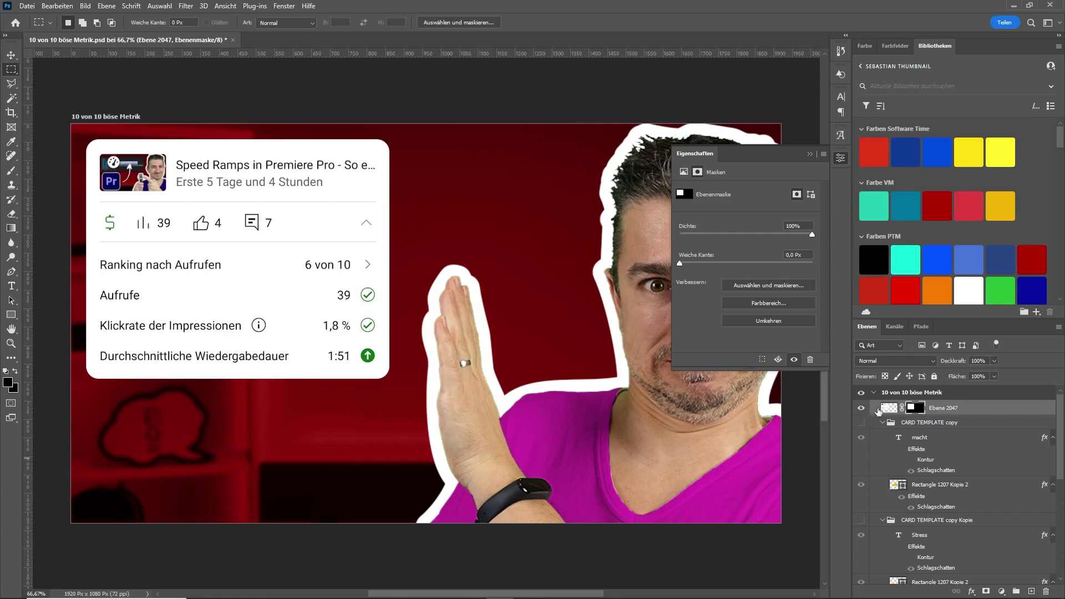
Select the title and thumbnail row on the layer pixels and apply Mosaikeffekt, cell size 21.
{"action": "left_click", "coordinate": [887, 410]}
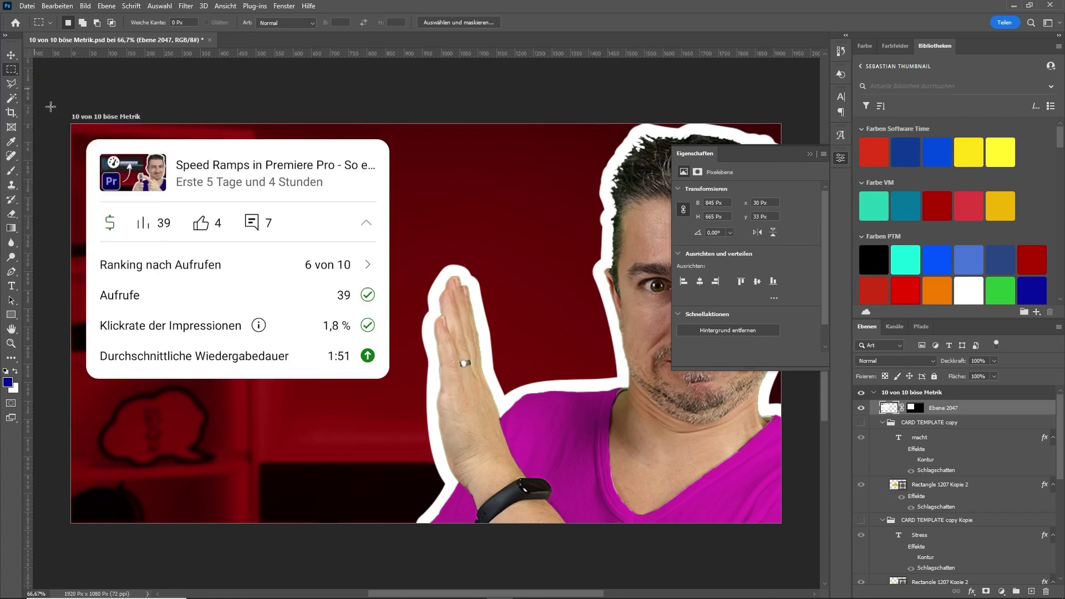
{"action": "left_click_drag", "start_coordinate": [93, 147], "coordinate": [382, 196]}
{"action": "left_click", "coordinate": [186, 6]}
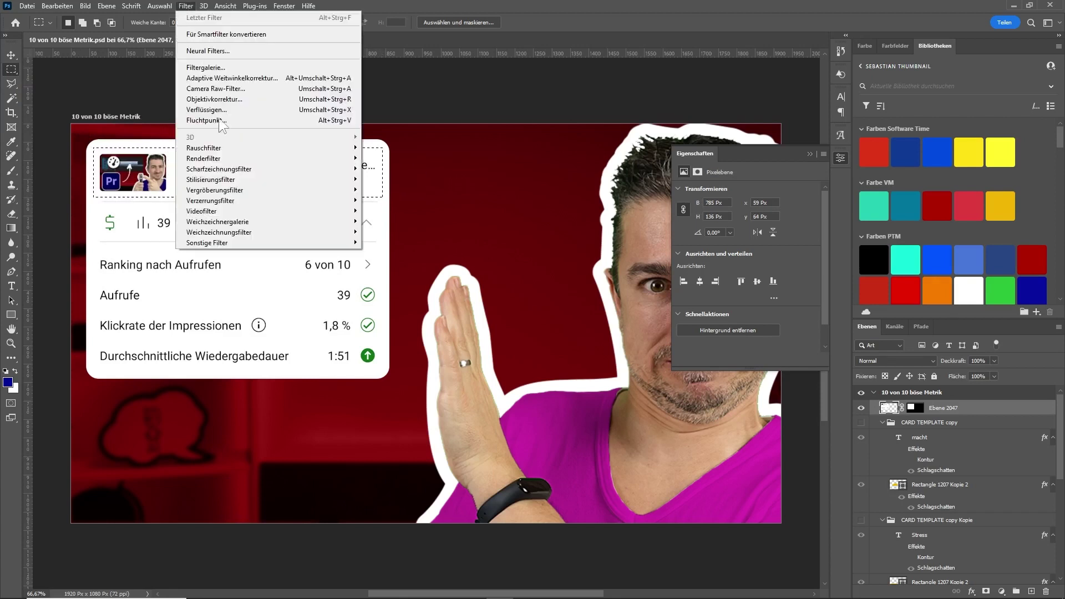
{"action": "mouse_move", "coordinate": [214, 190]}
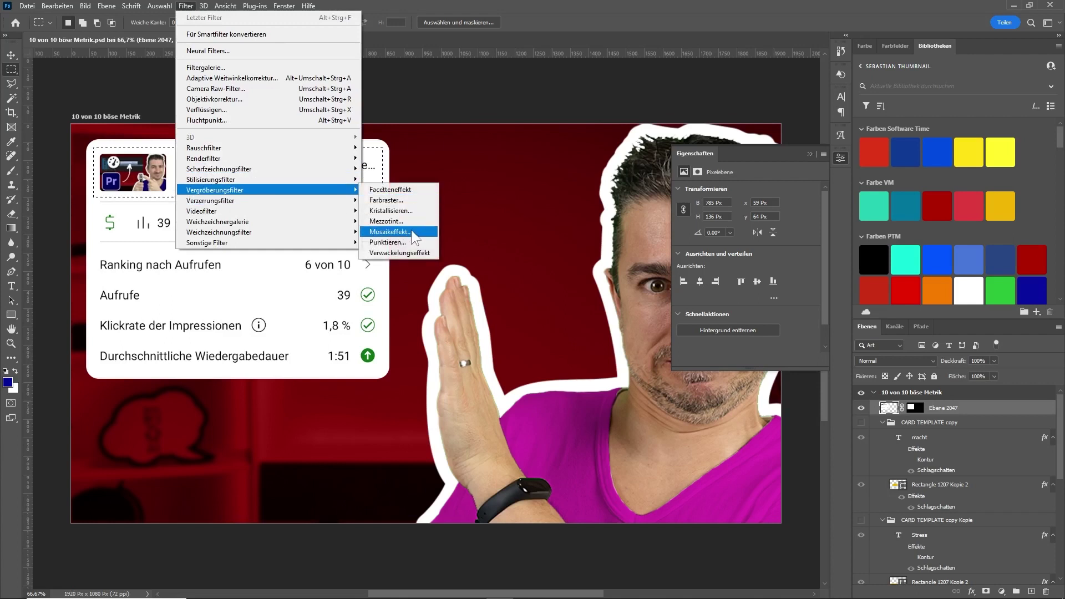
{"action": "left_click", "coordinate": [411, 232]}
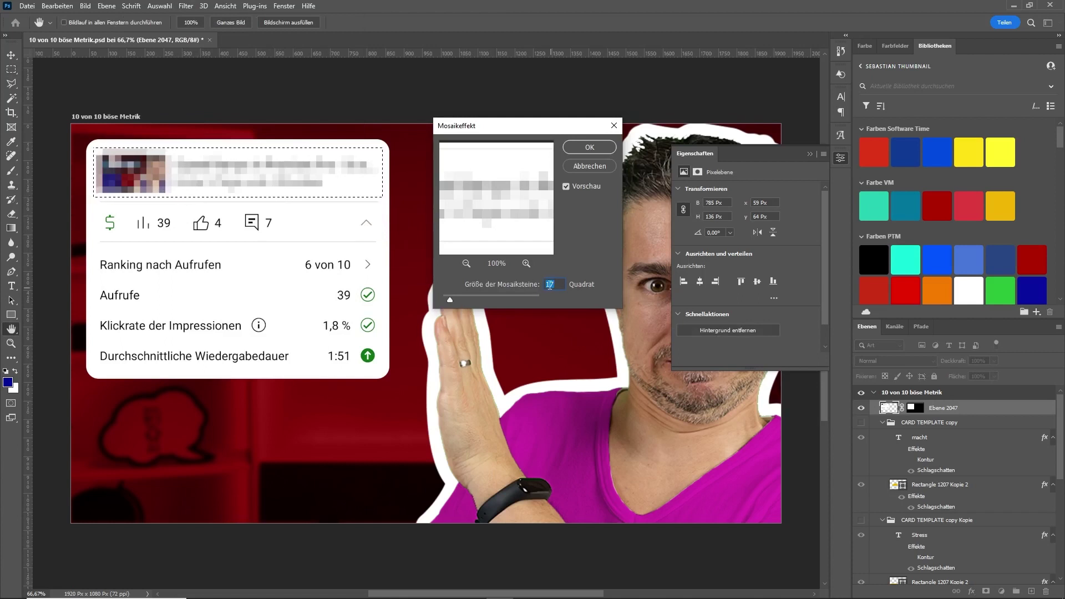
{"action": "left_click_drag", "start_coordinate": [450, 298], "coordinate": [446, 299]}
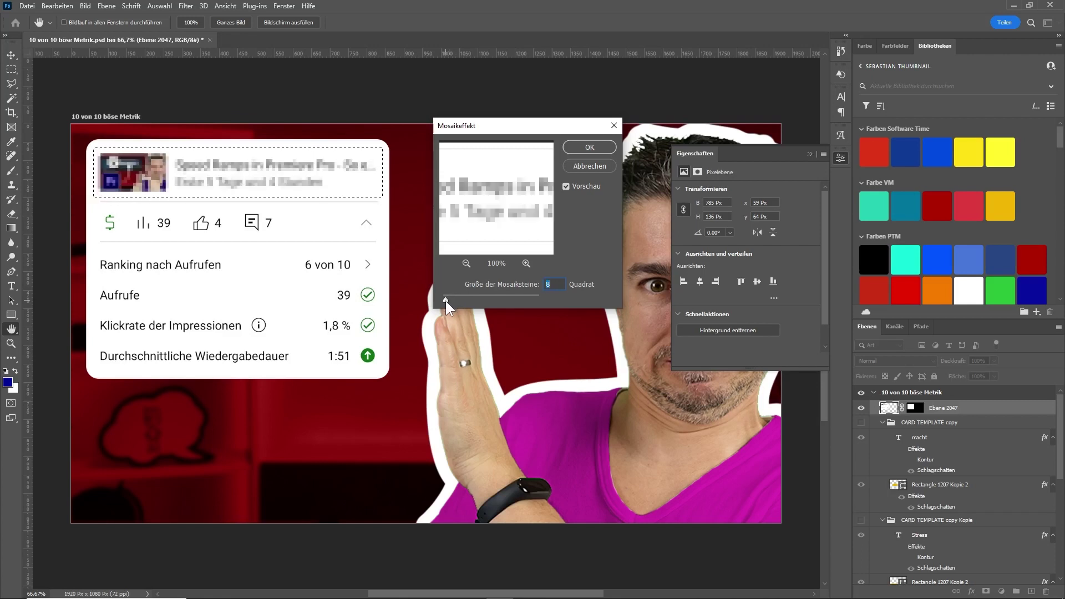
{"action": "left_click_drag", "start_coordinate": [445, 301], "coordinate": [452, 301]}
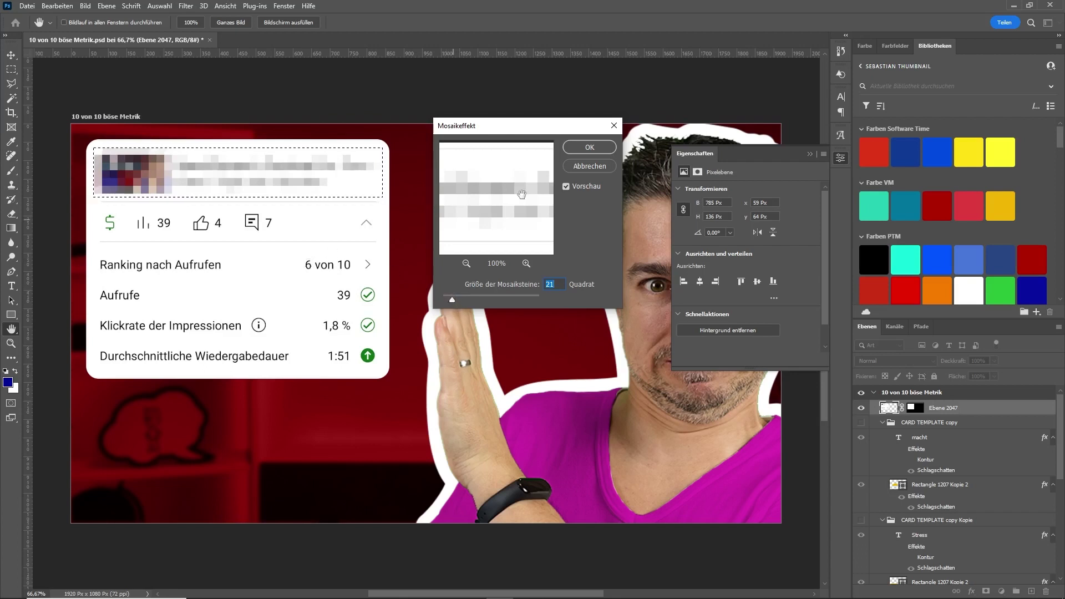
{"action": "left_click", "coordinate": [597, 144]}
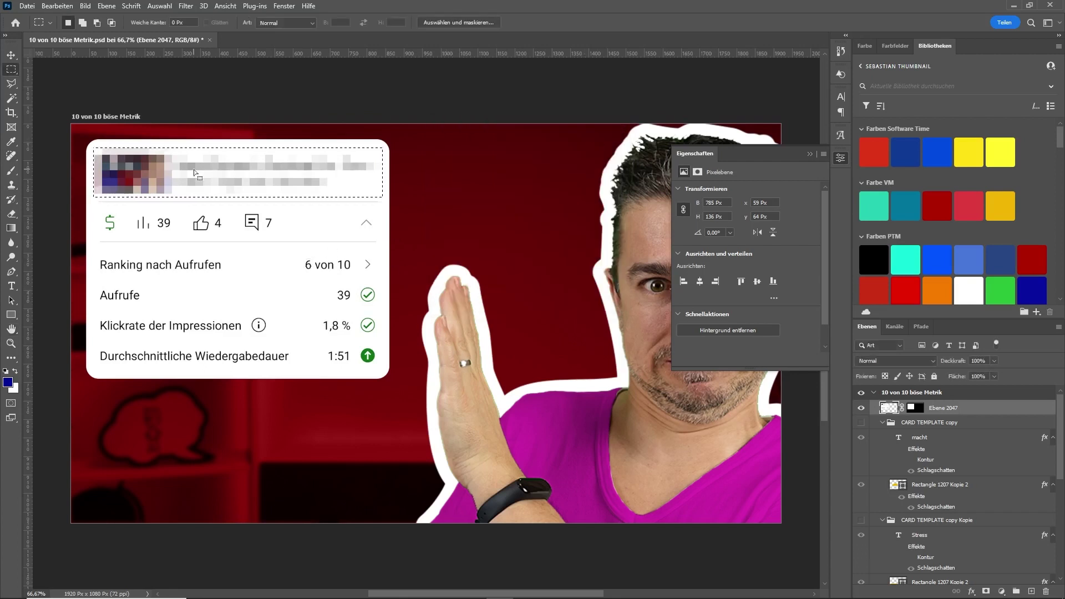
Select the stats icon row plus four metric rows and apply the size-21 Mosaikeffekt.
{"action": "mouse_move", "coordinate": [98, 207]}
{"action": "left_mouse_down"}
{"action": "mouse_move", "coordinate": [280, 237]}
{"action": "mouse_move", "coordinate": [380, 237]}
{"action": "left_mouse_up"}
{"action": "left_click_drag", "start_coordinate": [97, 253], "coordinate": [385, 375]}
{"action": "left_click", "coordinate": [186, 6]}
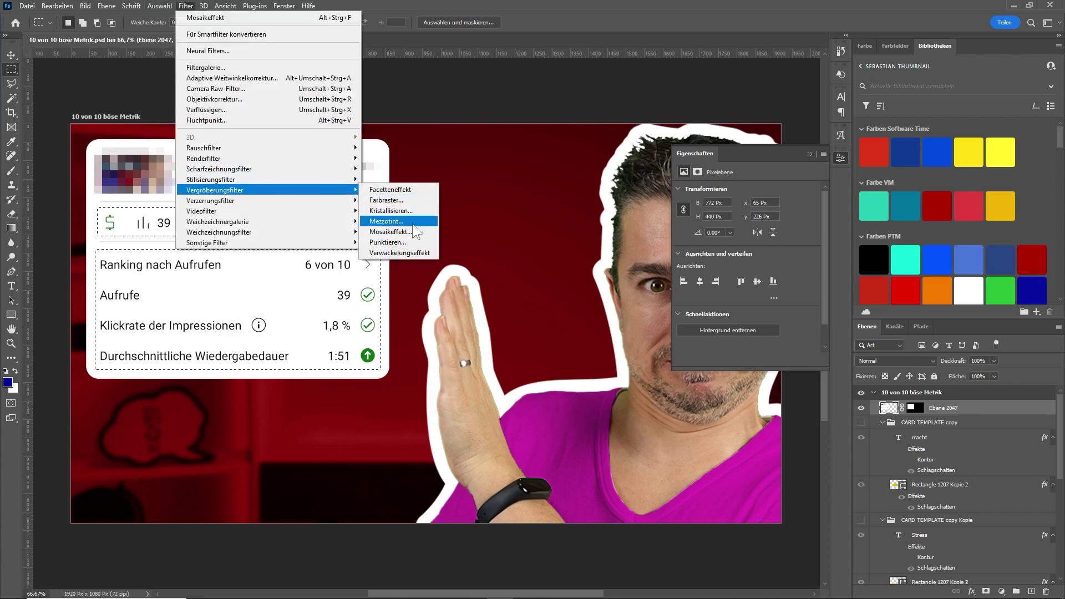
{"action": "mouse_move", "coordinate": [215, 190]}
{"action": "left_click", "coordinate": [413, 232]}
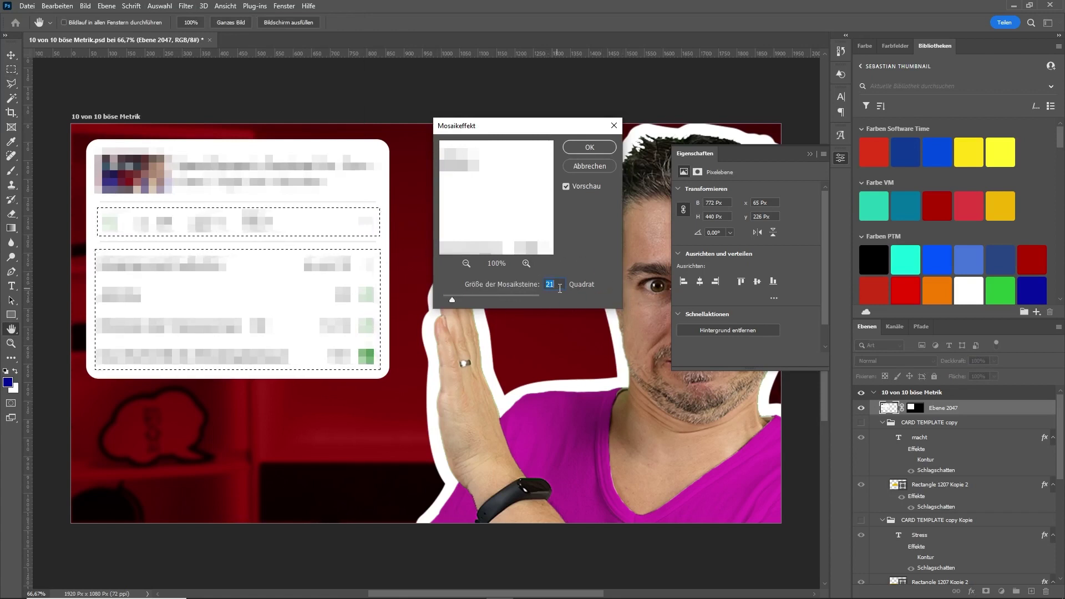
{"action": "left_click", "coordinate": [598, 148]}
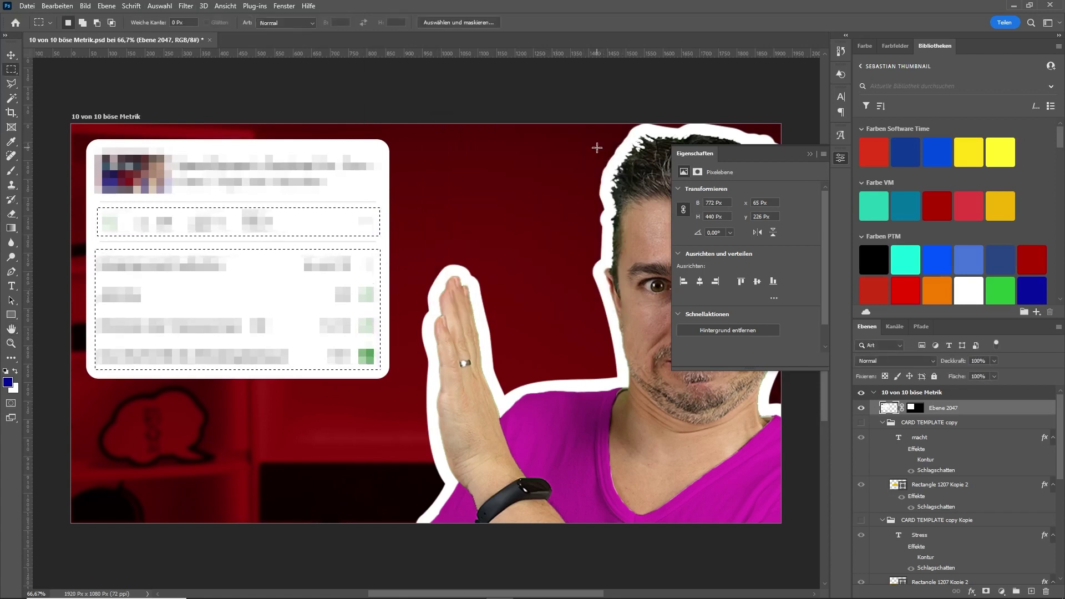